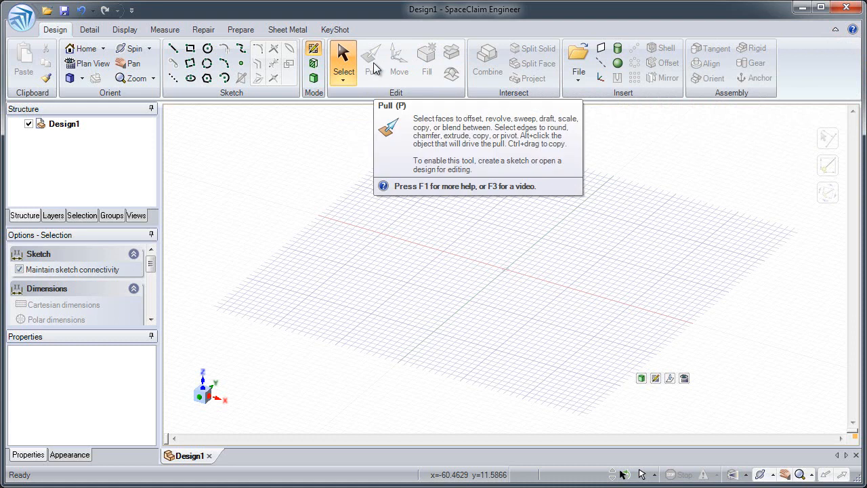
# Read the help topic on the Pull tool and close the help window
pyautogui.press('F1')
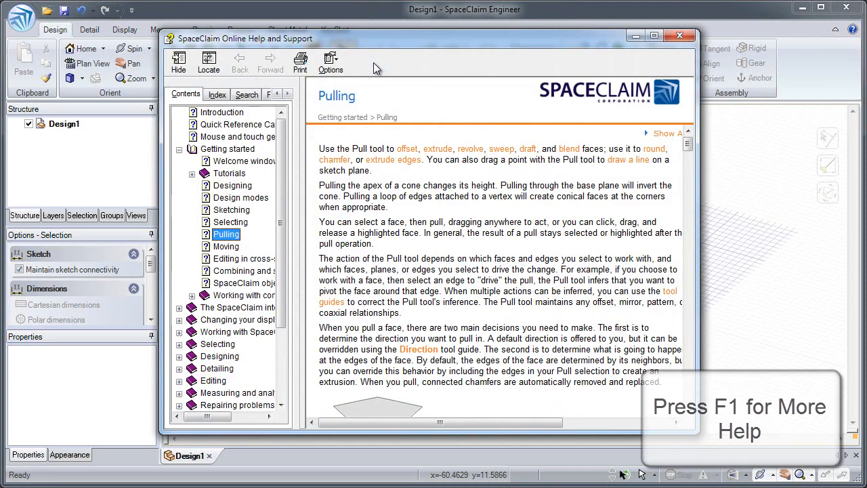
pyautogui.moveTo(688, 153); pyautogui.dragTo(698, 162)
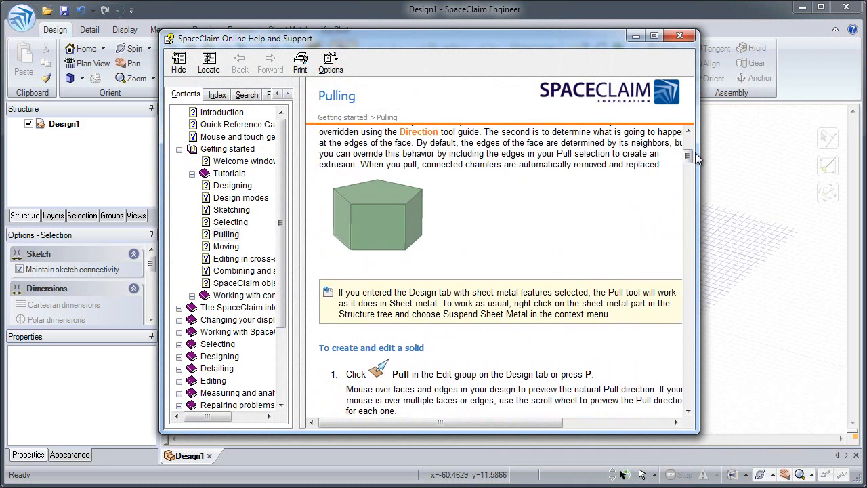
pyautogui.click(679, 35)
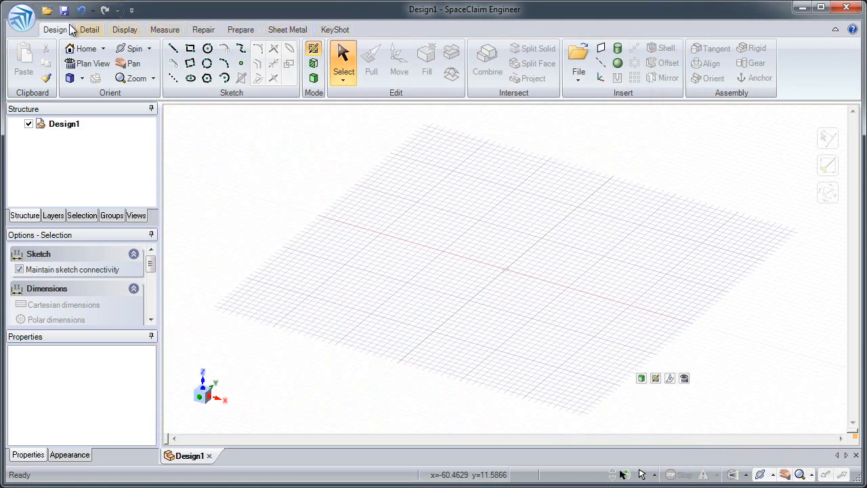
# Review the program's Units, Snap, Appearance and Advanced options without changing anything
pyautogui.click(26, 17)
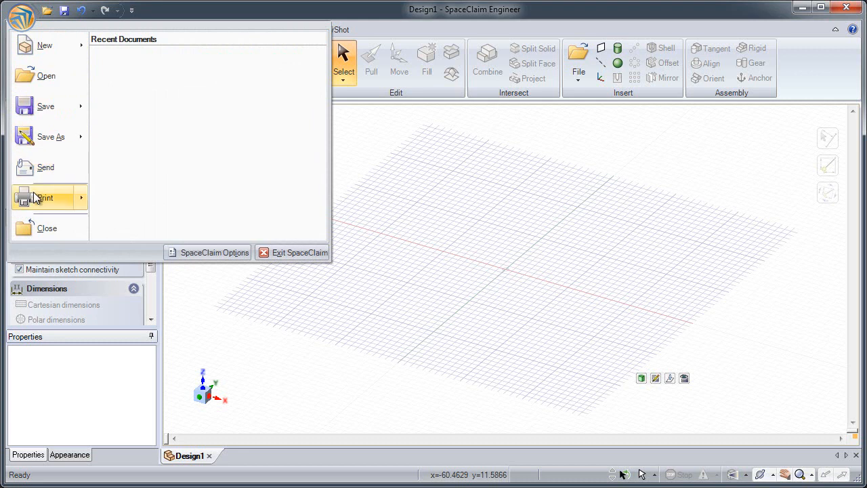
pyautogui.click(204, 250)
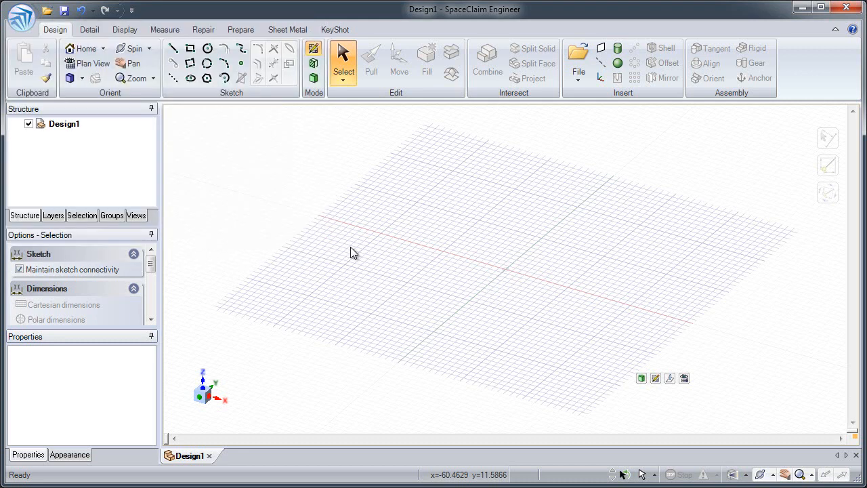
pyautogui.click(234, 108)
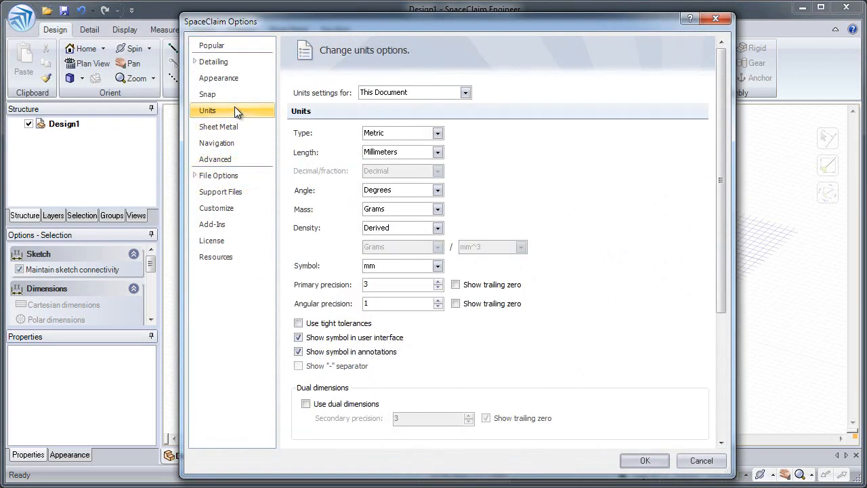
pyautogui.click(235, 94)
pyautogui.click(236, 78)
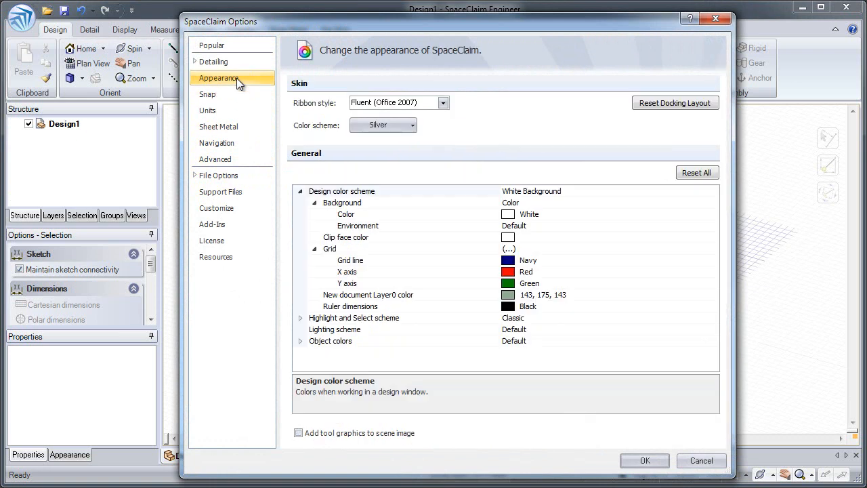
pyautogui.click(227, 159)
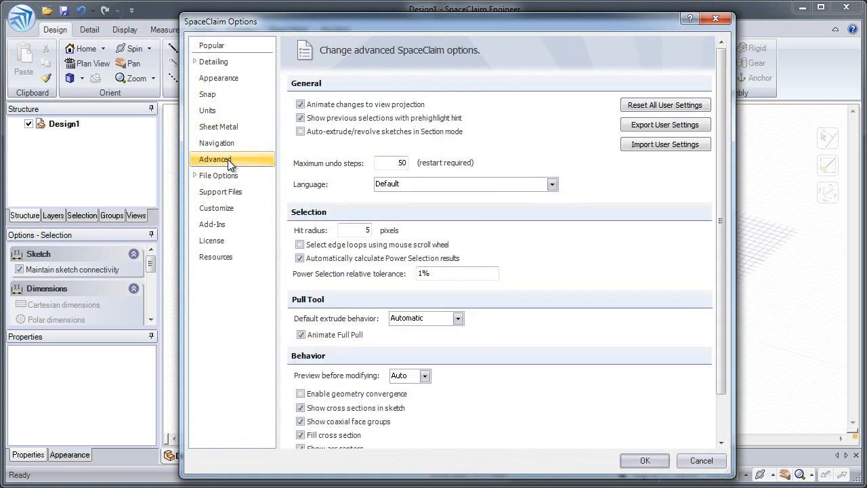
pyautogui.click(700, 460)
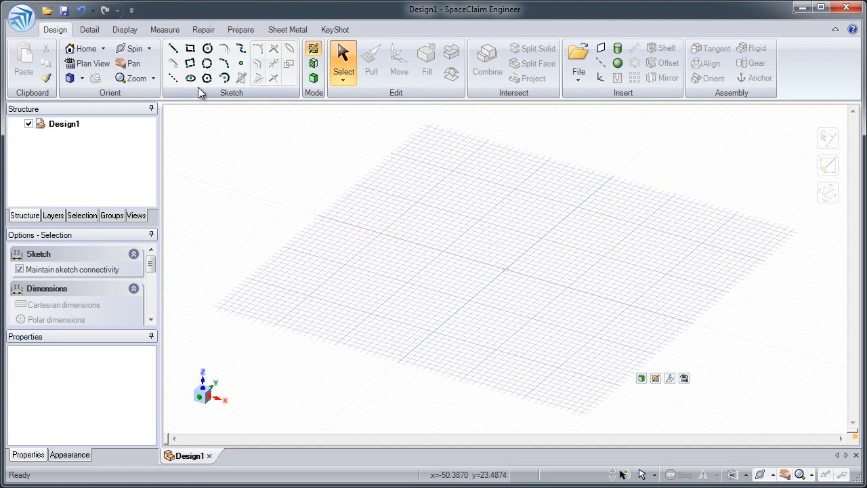
# Sketch a rectangle about 58 mm by 43 mm on the sketch grid
pyautogui.click(190, 52)
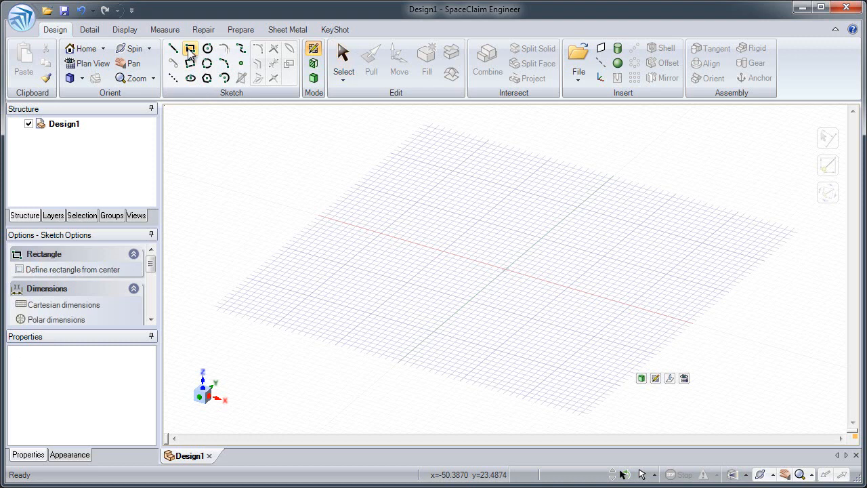
pyautogui.click(403, 158)
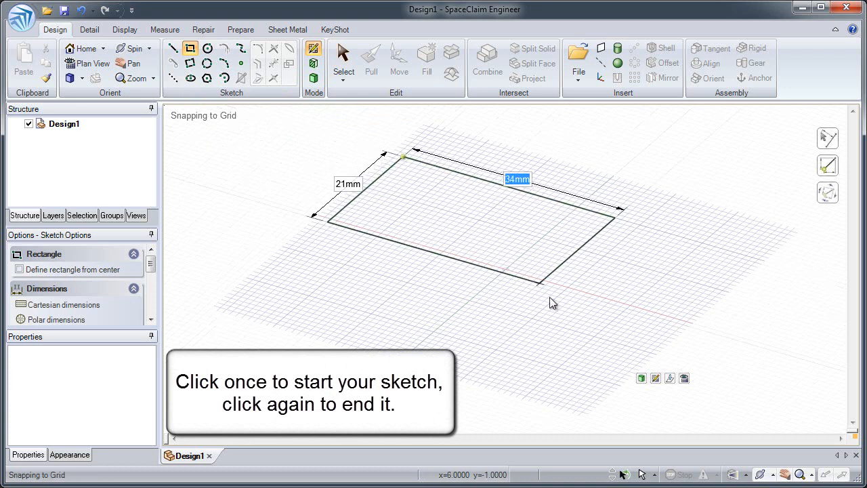
pyautogui.click(610, 394)
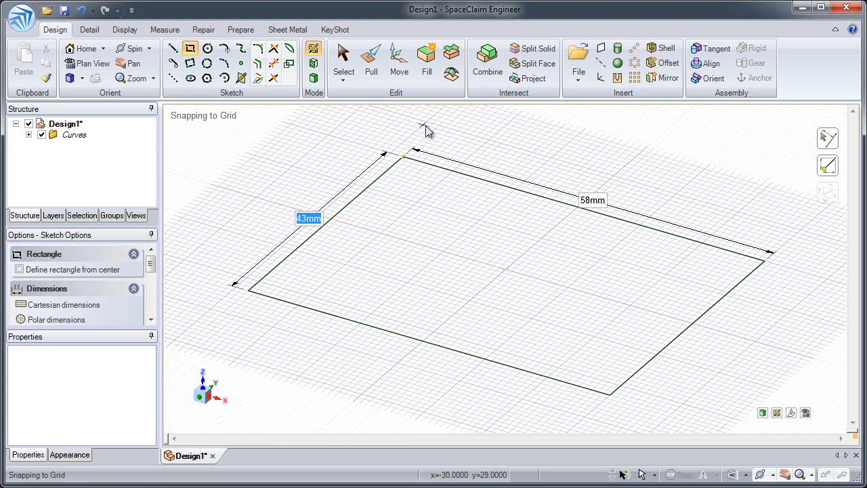
# Pull the rectangular surface upward by about 7.4 mm into a solid block
pyautogui.click(371, 73)
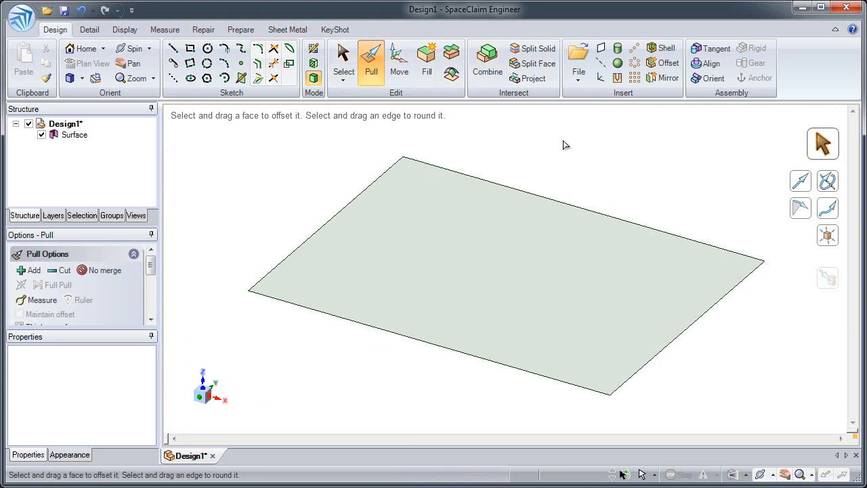
pyautogui.click(545, 256)
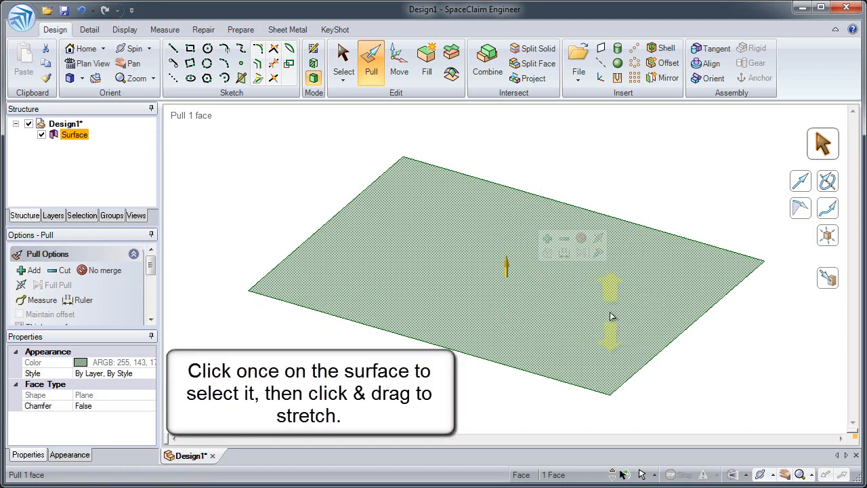
pyautogui.moveTo(610, 310); pyautogui.dragTo(603, 262)
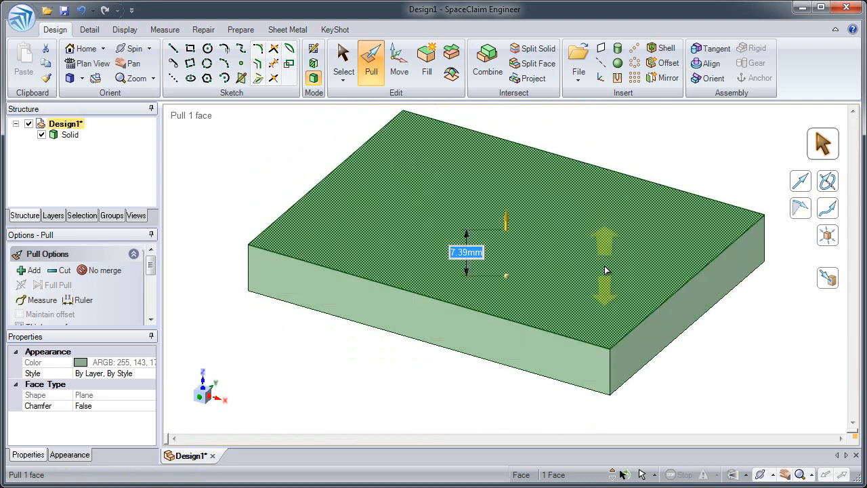
# Sketch a circle about 11.3 mm in diameter on the block's top face, centred on the X axis at x = -19
pyautogui.click(210, 51)
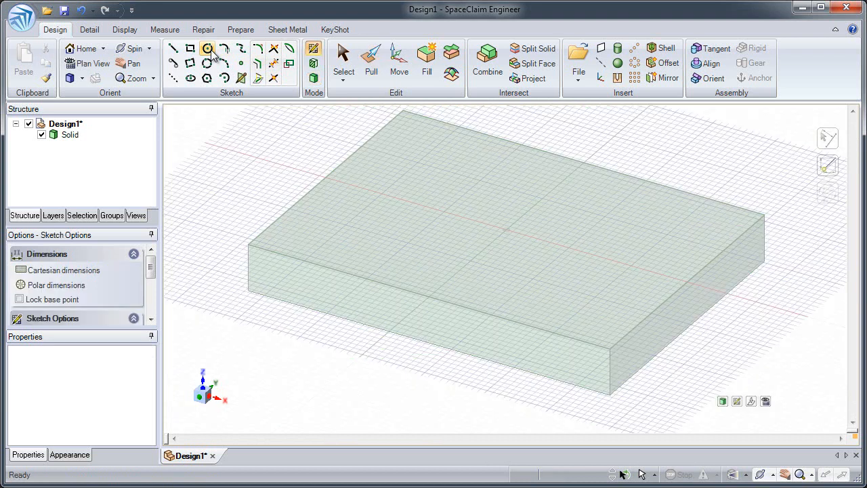
pyautogui.click(387, 195)
pyautogui.click(414, 213)
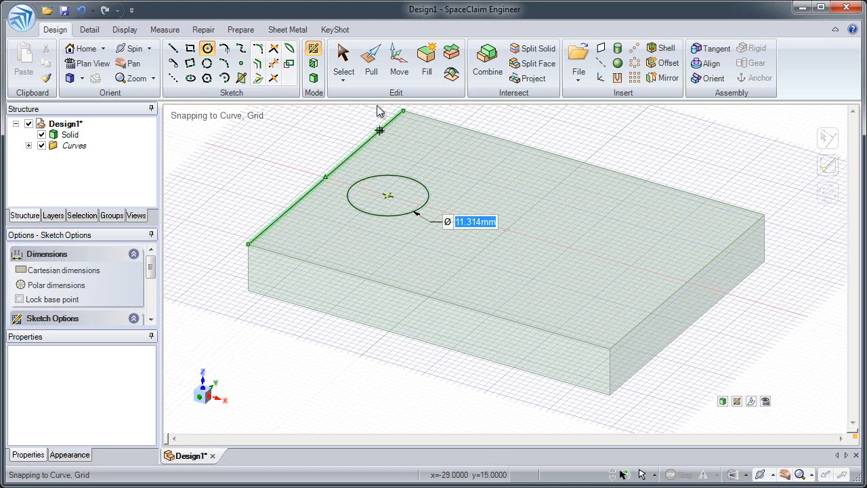
# Pull the circle down through the block to cut a hole, and slightly enlarge the hole's diameter
pyautogui.click(370, 68)
pyautogui.moveTo(385, 191); pyautogui.dragTo(384, 268)
pyautogui.click(384, 268)
pyautogui.click(401, 205)
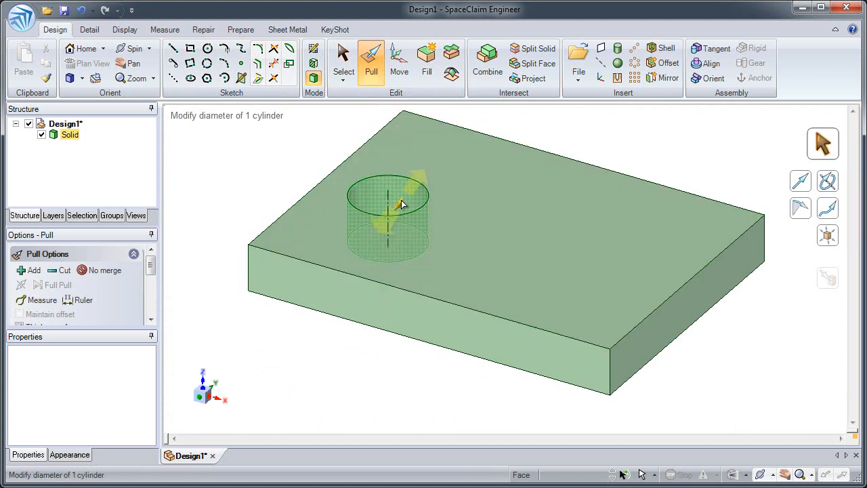
pyautogui.moveTo(401, 205)
pyautogui.mouseDown()
pyautogui.moveTo(423, 211)
pyautogui.moveTo(403, 212)
pyautogui.mouseUp()
# Pull the block's long front face and the end face farthest from the hole slightly inward
pyautogui.click(394, 309)
pyautogui.moveTo(393, 315); pyautogui.dragTo(429, 315)
pyautogui.click(666, 344)
pyautogui.moveTo(666, 340); pyautogui.dragTo(625, 321)
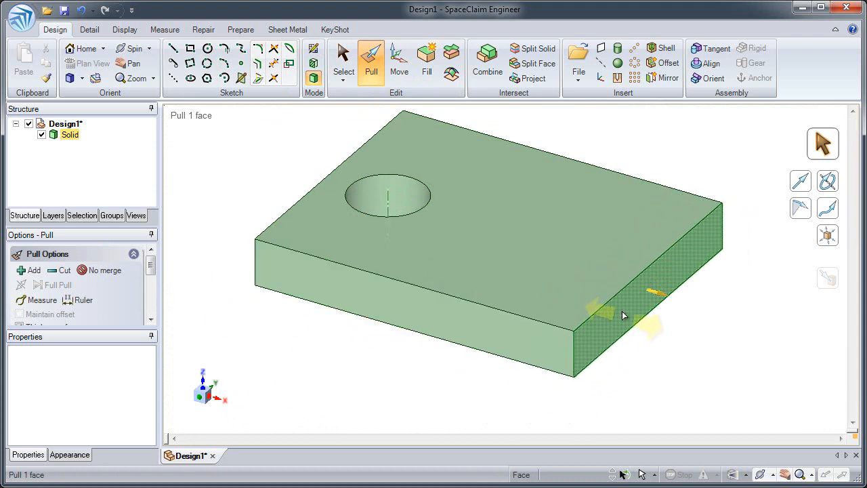
# Round the top edge of the end farthest from the hole to a radius of about 3.21 mm with Pull
pyautogui.click(618, 292)
pyautogui.moveTo(629, 288); pyautogui.dragTo(573, 303)
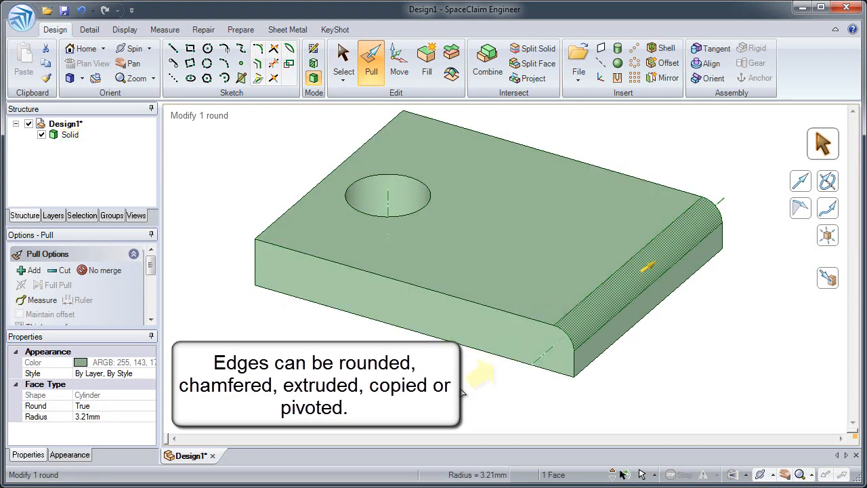
pyautogui.click(462, 391)
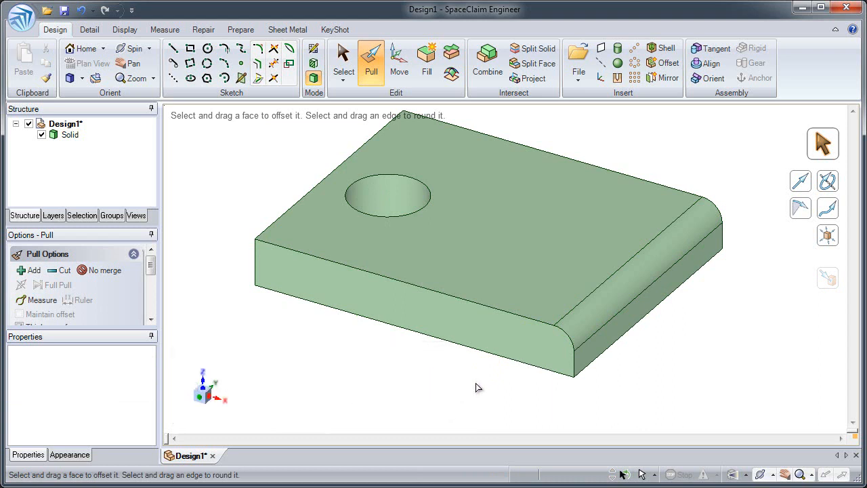
# Pull the rounded edge to a slightly larger radius and clear the selection
pyautogui.click(585, 318)
pyautogui.moveTo(596, 316)
pyautogui.mouseDown()
pyautogui.moveTo(609, 312)
pyautogui.moveTo(575, 333)
pyautogui.moveTo(585, 316)
pyautogui.mouseUp()
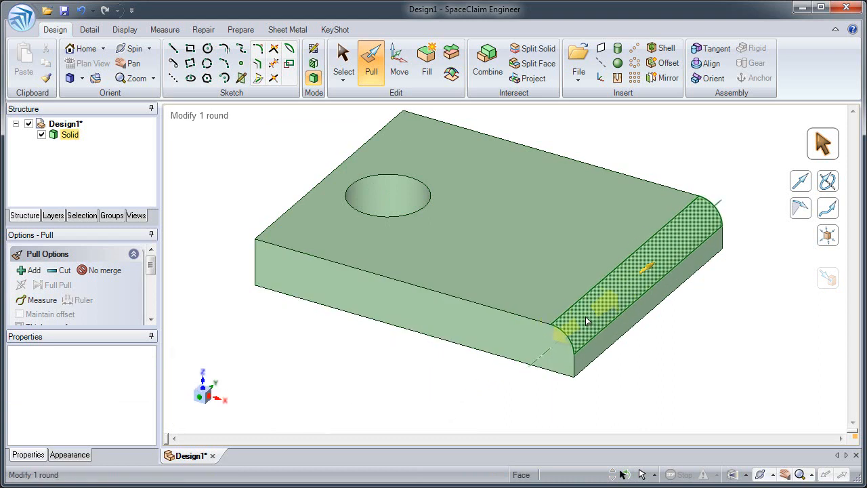
pyautogui.click(485, 257)
pyautogui.click(244, 172)
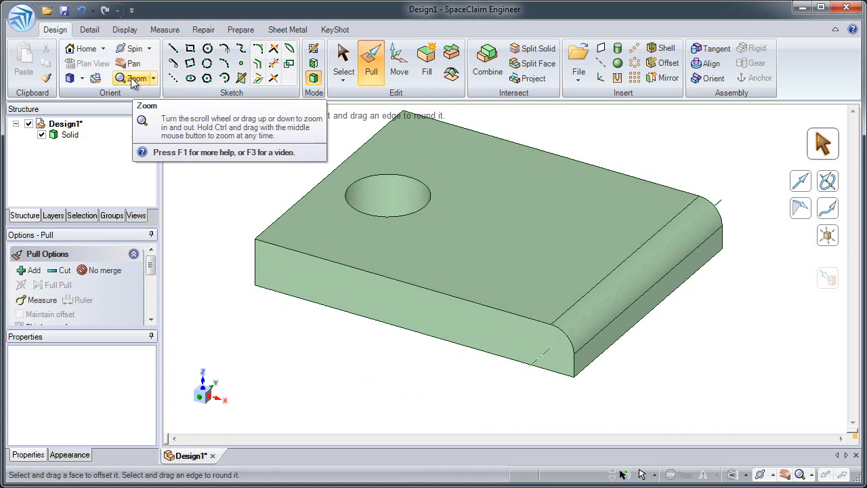
# Look over the standard view orientations and spin the model to inspect it from another angle
pyautogui.click(83, 78)
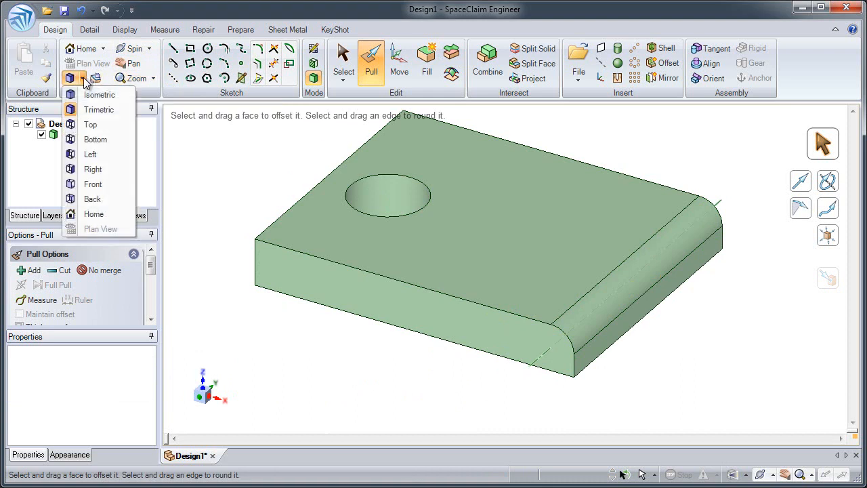
pyautogui.click(83, 79)
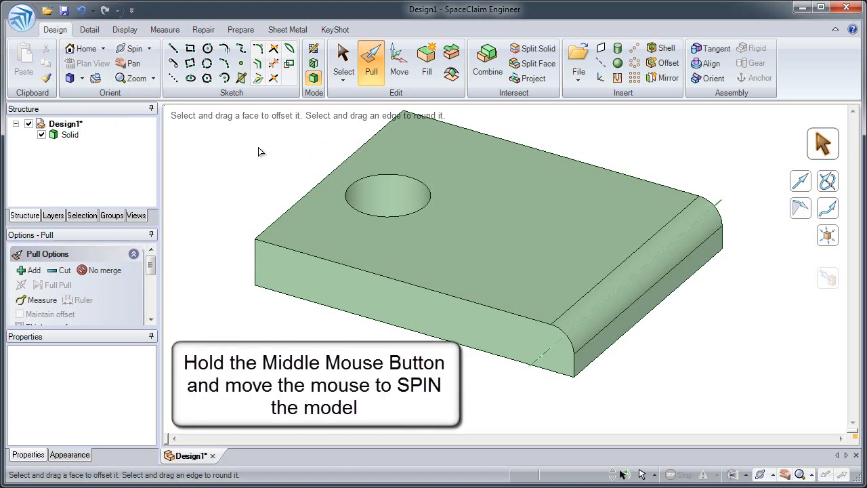
pyautogui.click(507, 216)
pyautogui.moveTo(506, 216)
pyautogui.mouseDown(button='middle')
pyautogui.moveTo(560, 199)
pyautogui.moveTo(577, 220)
pyautogui.moveTo(572, 163)
pyautogui.moveTo(537, 149)
pyautogui.moveTo(519, 189)
pyautogui.moveTo(528, 213)
pyautogui.moveTo(572, 221)
pyautogui.mouseUp(button='middle')
pyautogui.keyDown('shift'); pyautogui.moveTo(475, 209); pyautogui.dragTo(576, 201, button='middle'); pyautogui.keyUp('shift')
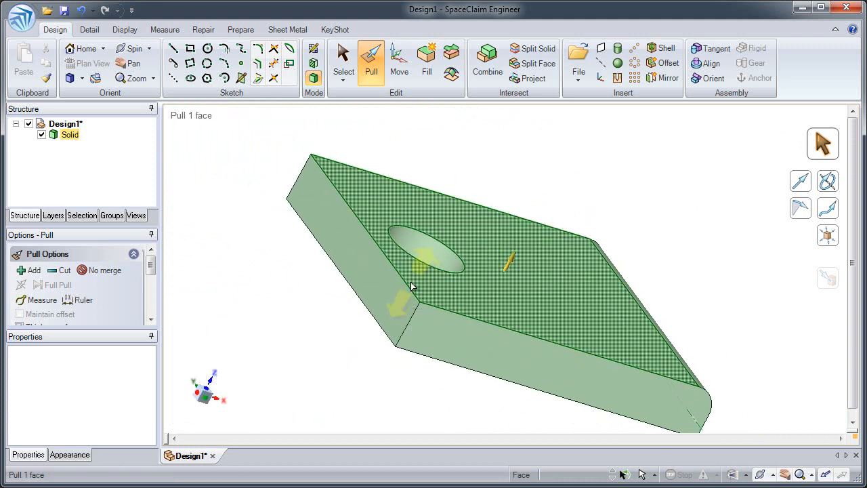
# Query through the hidden faces and edges around the hole and the block's near sides
pyautogui.scroll(-1, 411, 285)
pyautogui.scroll(-1, 411, 286)
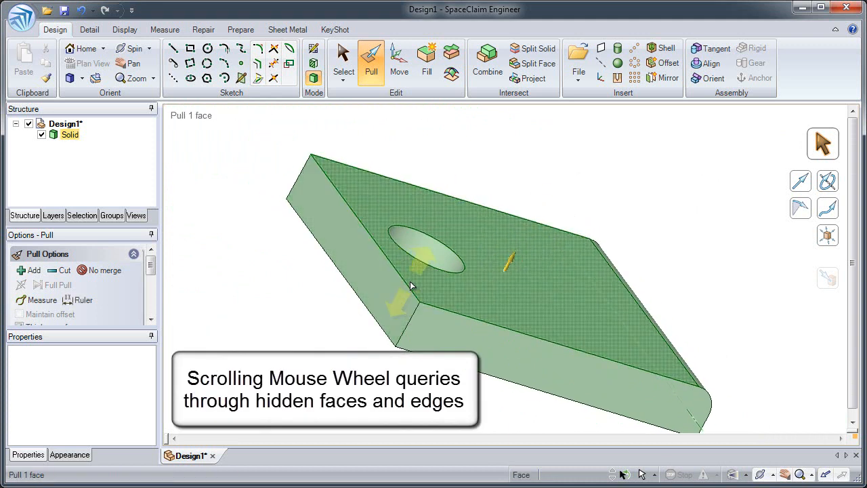
pyautogui.scroll(-4, 411, 286)
pyautogui.scroll(-4, 411, 286)
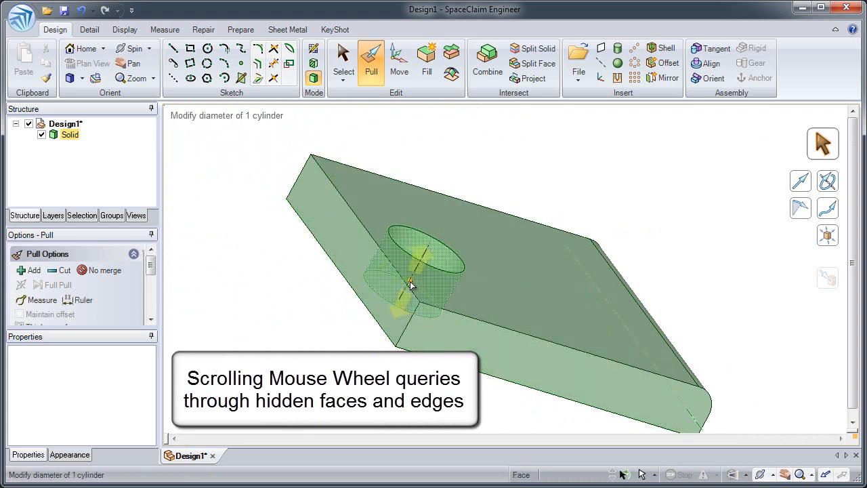
pyautogui.scroll(-4, 416, 300)
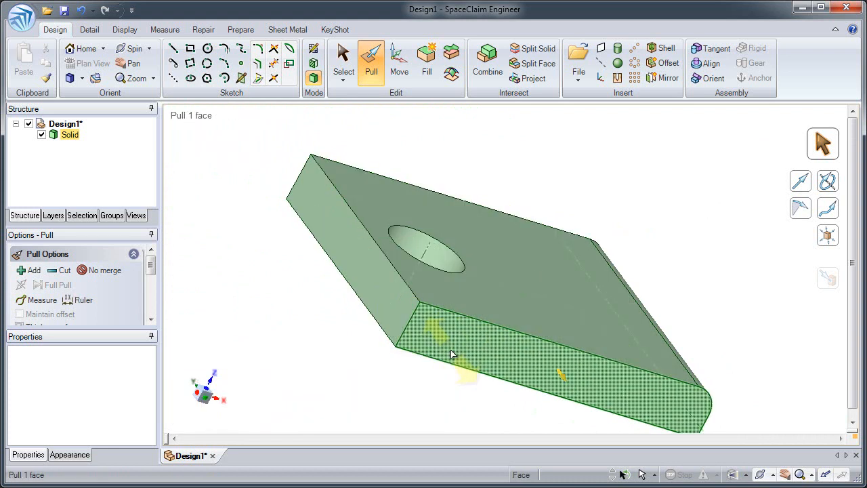
pyautogui.scroll(-2, 423, 301)
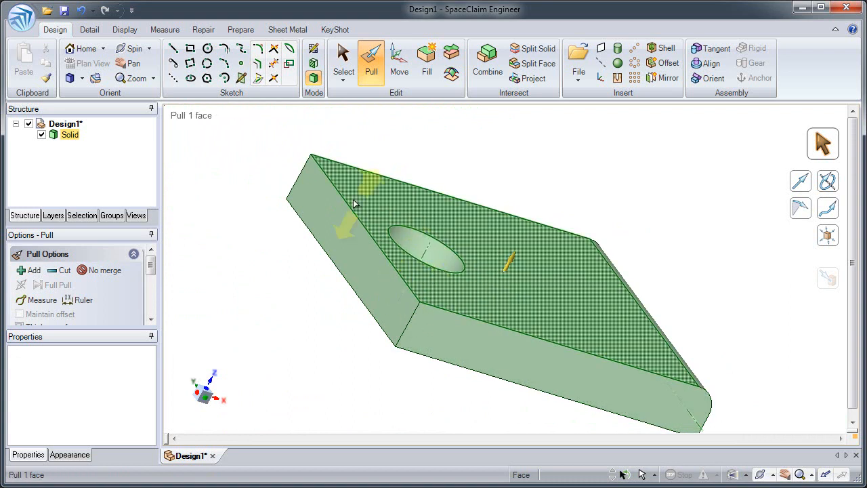
pyautogui.scroll(-1, 340, 205)
pyautogui.scroll(-1, 341, 205)
pyautogui.scroll(-1, 340, 215)
pyautogui.scroll(-2, 341, 215)
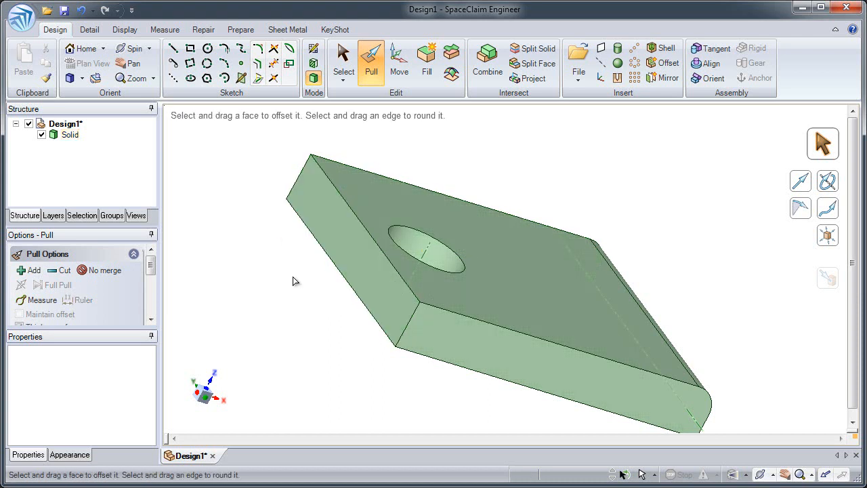
# Rotate the end face nearest the hole 30° about its top edge with Pull and clear the selection
pyautogui.keyDown('ctrl'); pyautogui.moveTo(392, 269); pyautogui.dragTo(437, 312, button='middle'); pyautogui.keyUp('ctrl')
pyautogui.keyDown('shift'); pyautogui.moveTo(363, 285); pyautogui.dragTo(473, 301, button='middle'); pyautogui.keyUp('shift')
pyautogui.press('Escape')
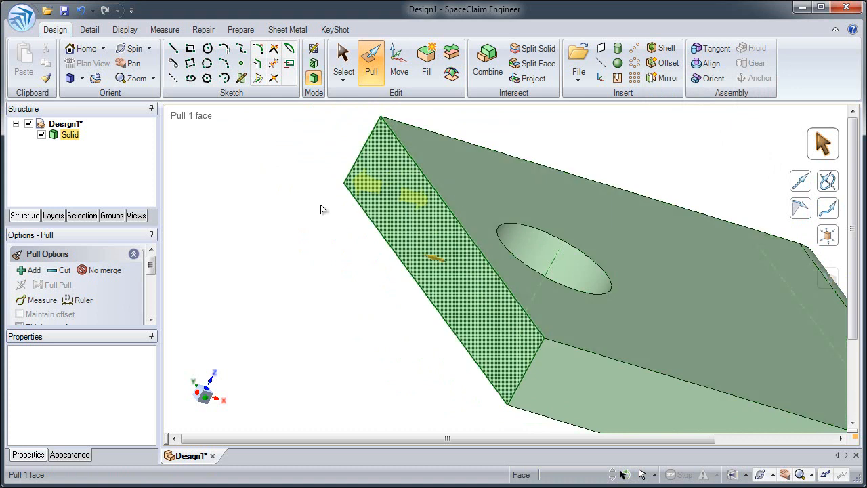
pyautogui.click(390, 206)
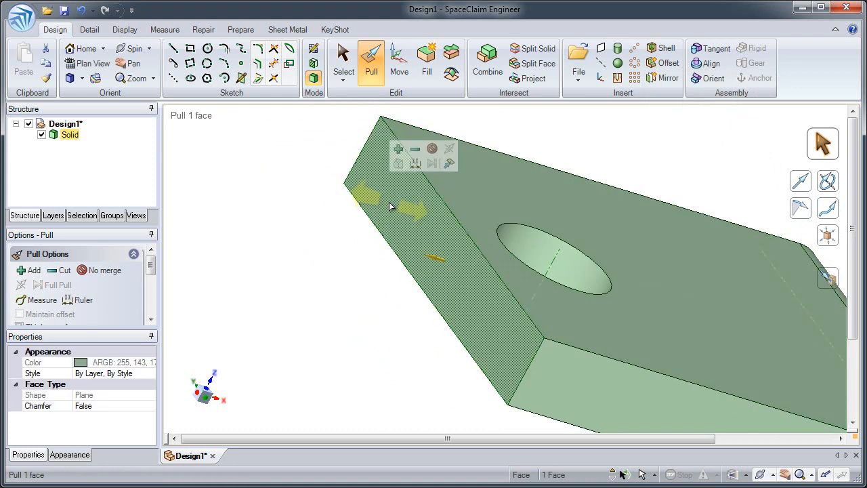
pyautogui.click(826, 184)
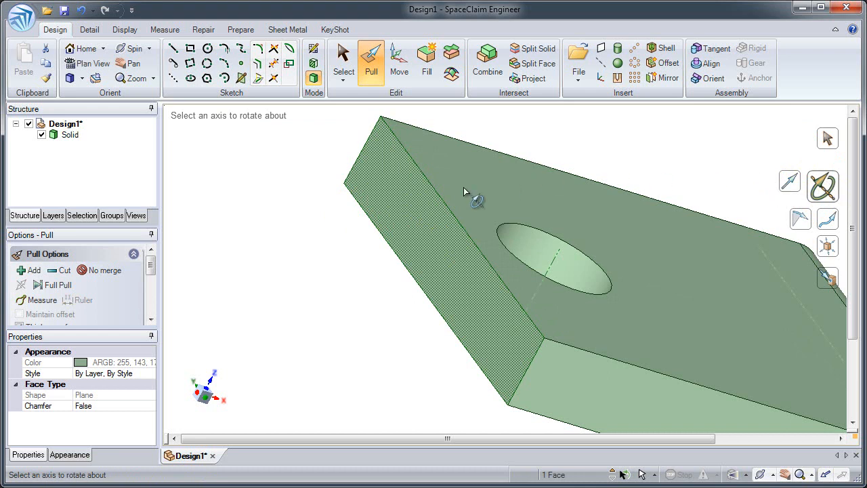
pyautogui.click(445, 203)
pyautogui.click(444, 203)
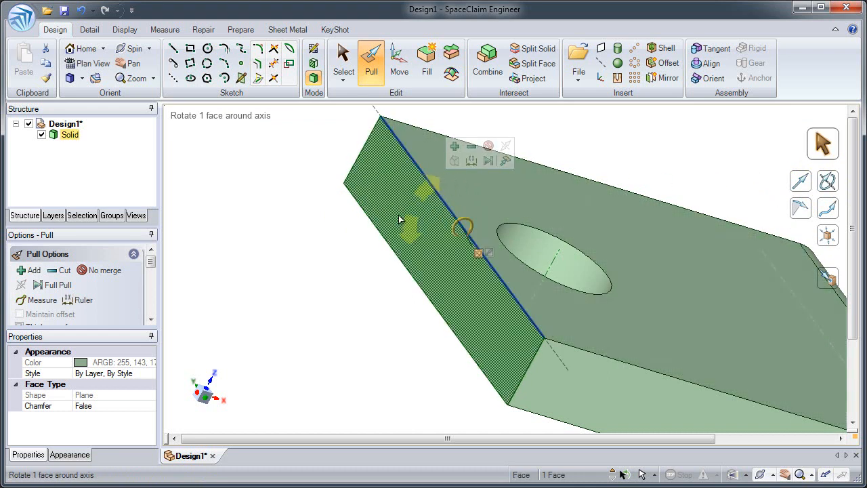
pyautogui.moveTo(397, 316); pyautogui.dragTo(357, 313)
pyautogui.press('space')
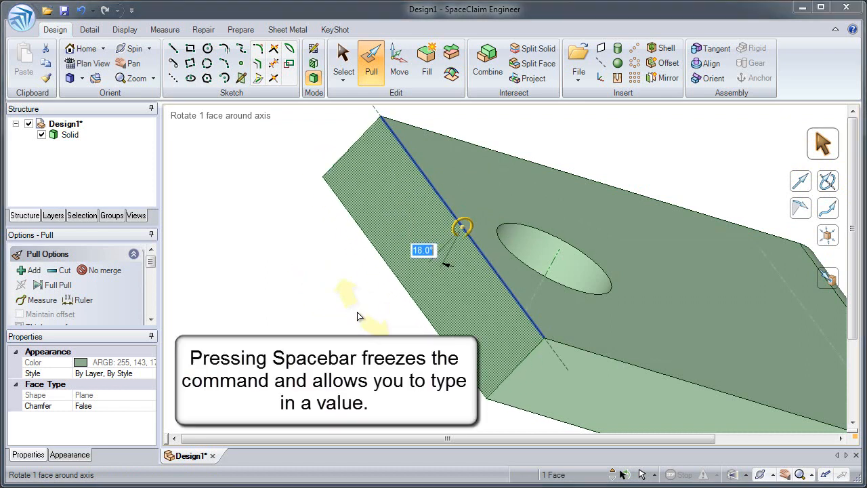
pyautogui.write('30')
pyautogui.press('Return')
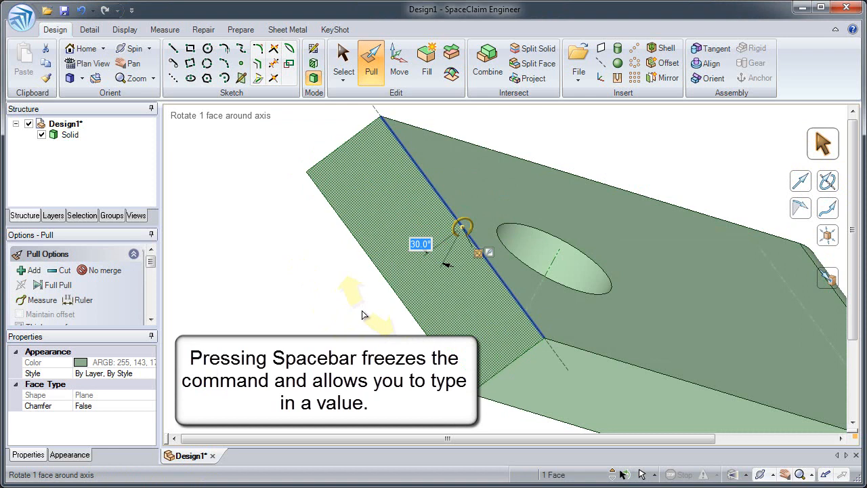
pyautogui.press('Escape')
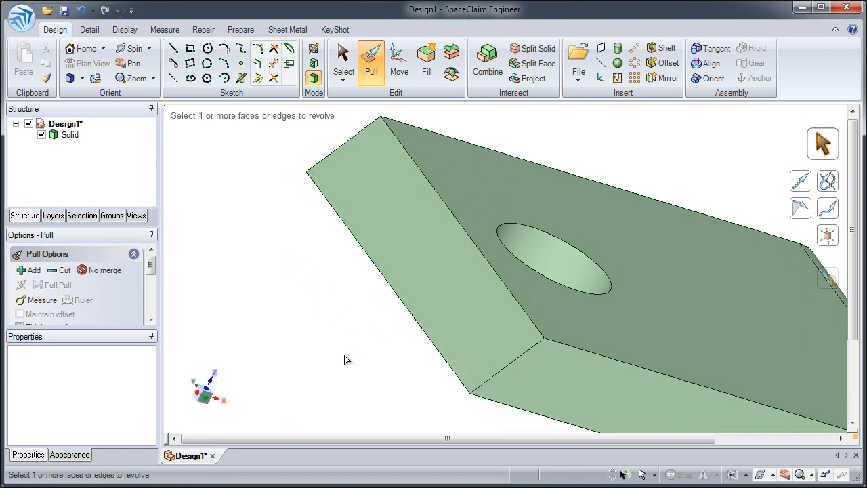
pyautogui.press('Escape')
# Try sliding the vertical end face below the round with Move, and then rotating it about 23°
pyautogui.scroll(-4, 345, 339)
pyautogui.click(459, 251)
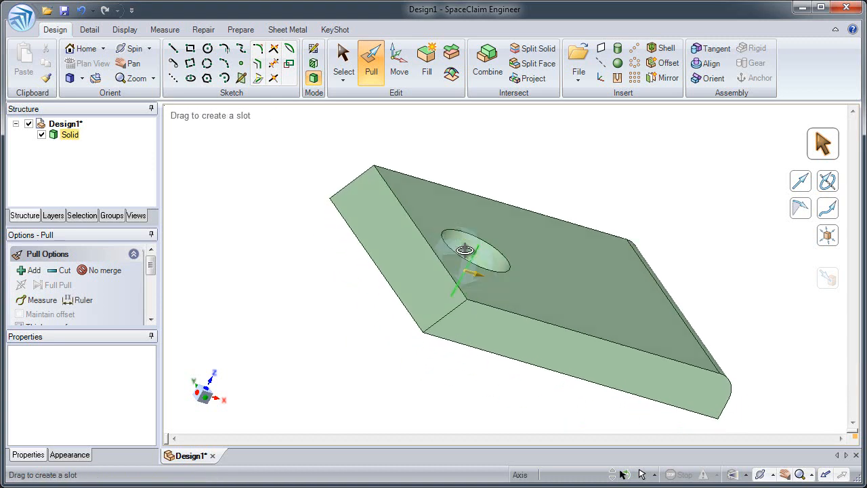
pyautogui.press('h')
pyautogui.click(641, 329)
pyautogui.moveTo(640, 329); pyautogui.dragTo(627, 307, button='middle')
pyautogui.click(628, 308)
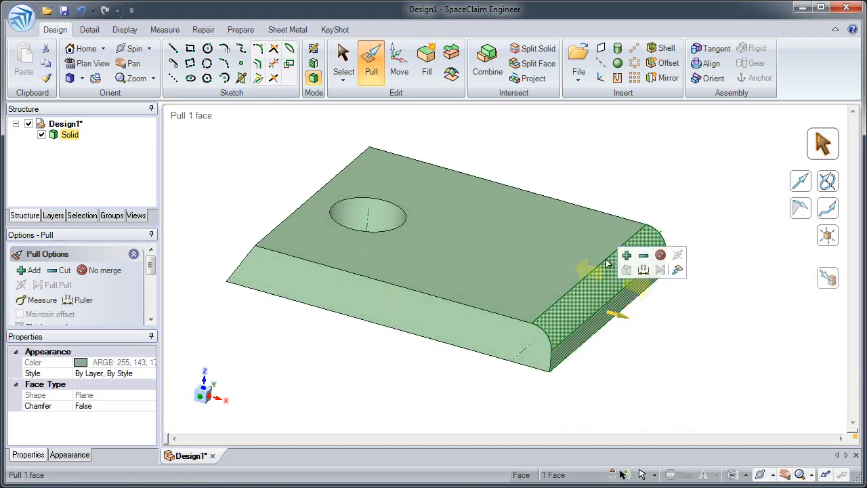
pyautogui.click(400, 63)
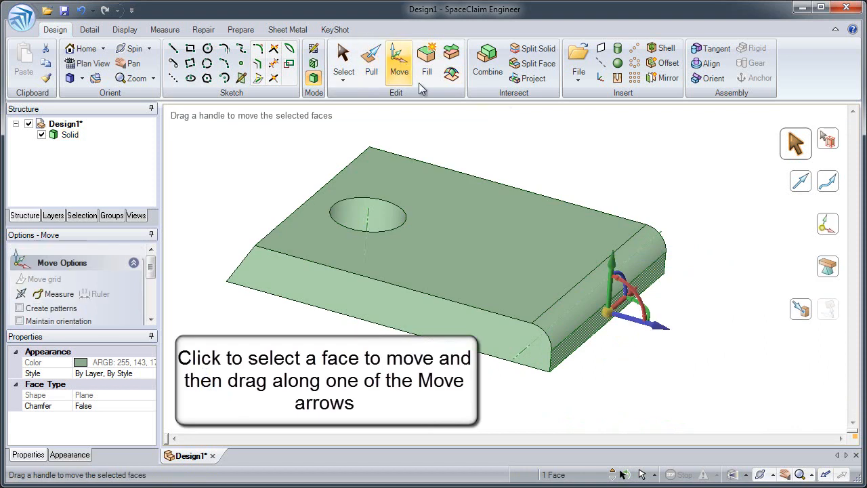
pyautogui.moveTo(633, 322); pyautogui.dragTo(532, 280)
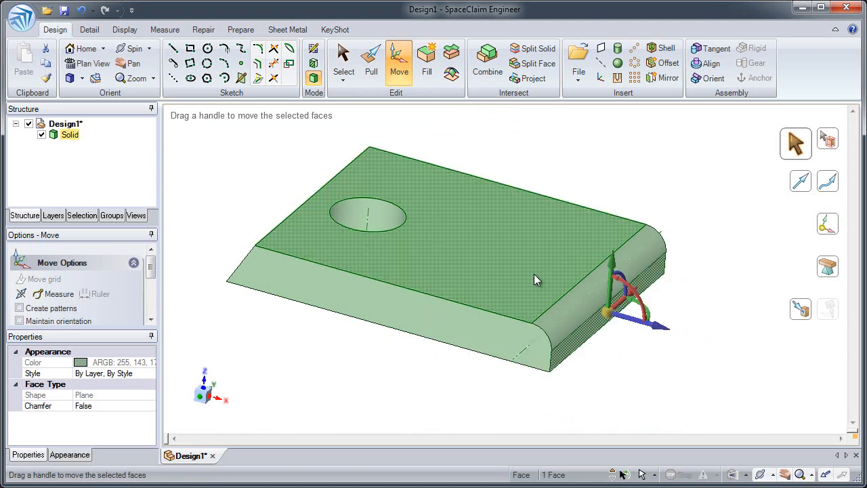
pyautogui.moveTo(634, 306); pyautogui.dragTo(630, 292)
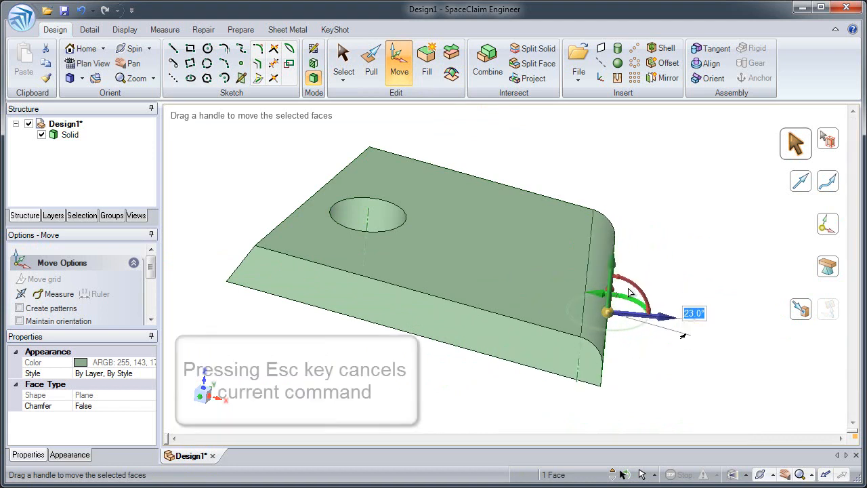
pyautogui.press('Escape')
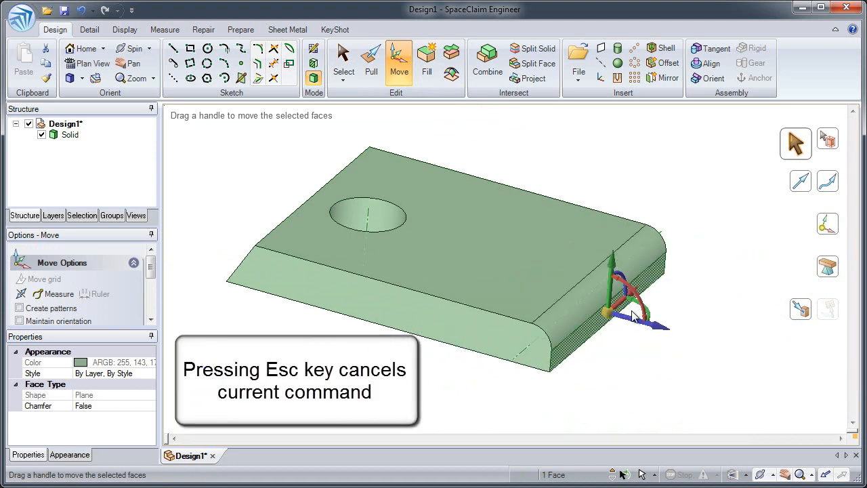
# Add the hole to the end face selection and move both together along the block's length, extending the rounded end outward
pyautogui.keyDown('ctrl'); pyautogui.click(391, 216); pyautogui.keyUp('ctrl')
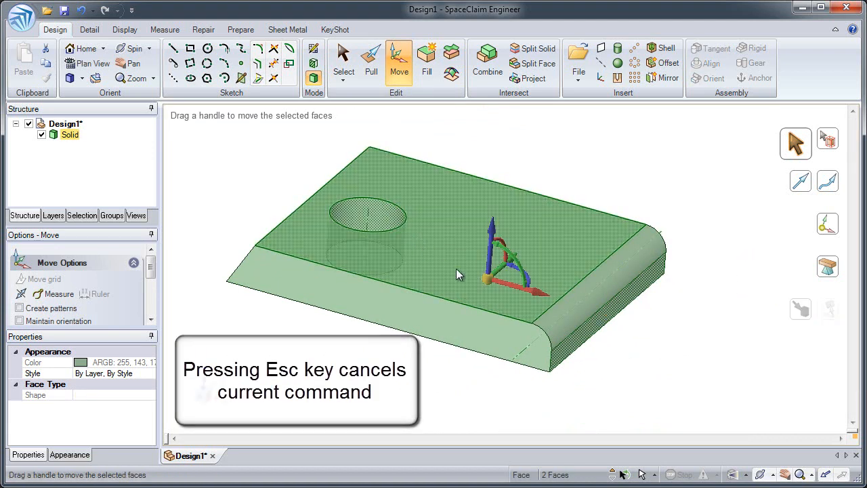
pyautogui.moveTo(514, 285); pyautogui.dragTo(559, 291)
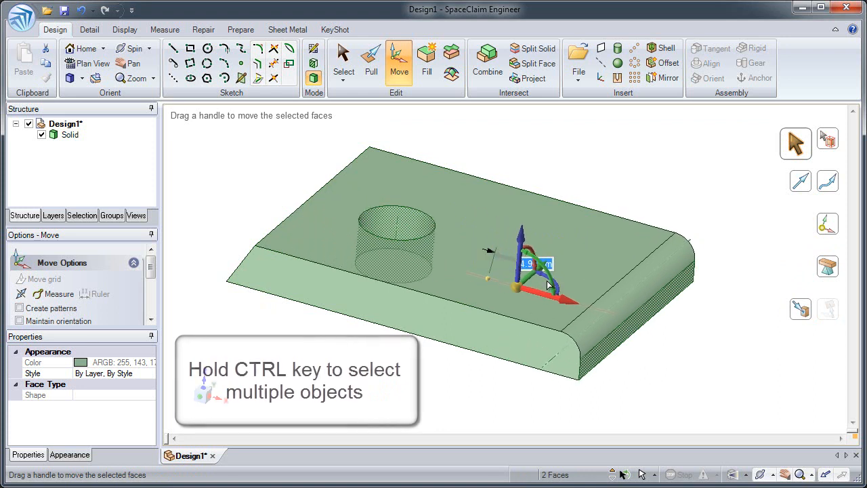
pyautogui.click(498, 153)
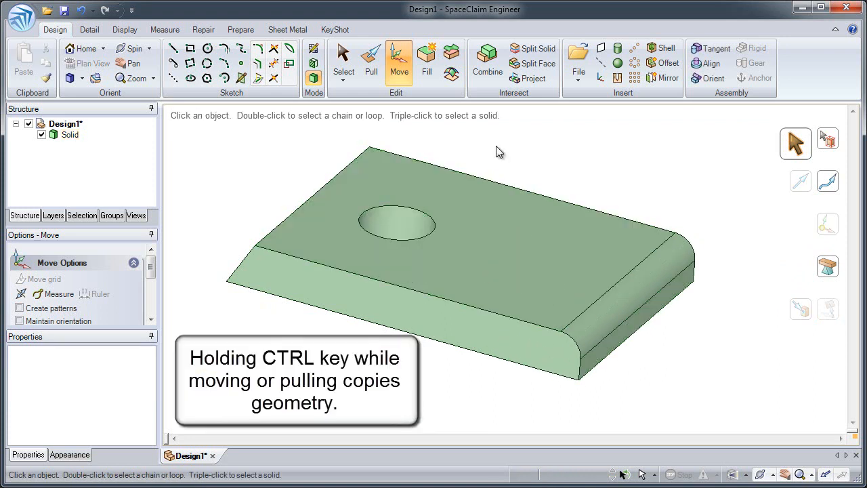
# Copy the hole about 22.31 mm along the block's length toward the rounded end with Move
pyautogui.click(415, 225)
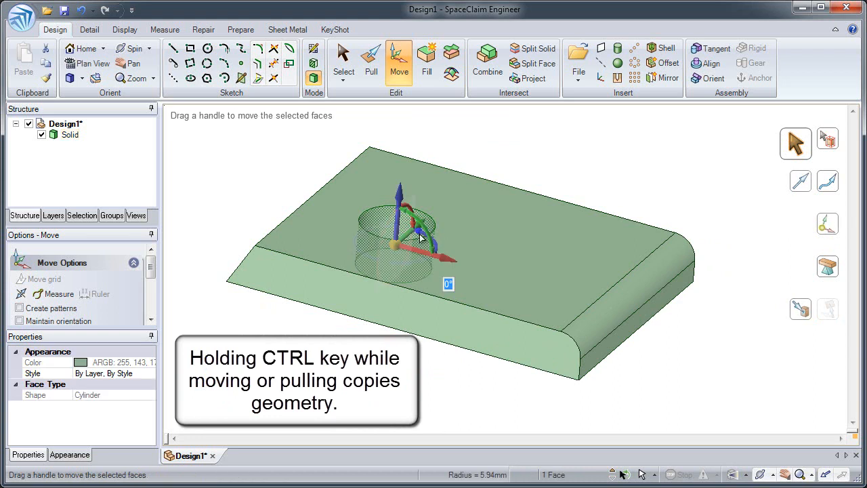
pyautogui.press('ctrl')
pyautogui.keyDown('ctrl'); pyautogui.moveTo(425, 256); pyautogui.dragTo(557, 290); pyautogui.keyUp('ctrl')
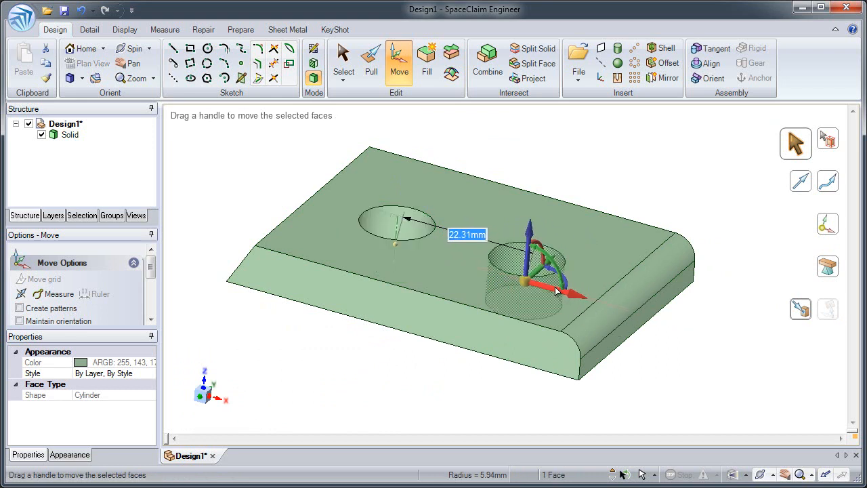
pyautogui.click(412, 354)
pyautogui.moveTo(412, 353); pyautogui.dragTo(416, 368, button='middle')
# Remove the copied hole and the rounded edge from the block with Fill
pyautogui.scroll(4, 508, 280)
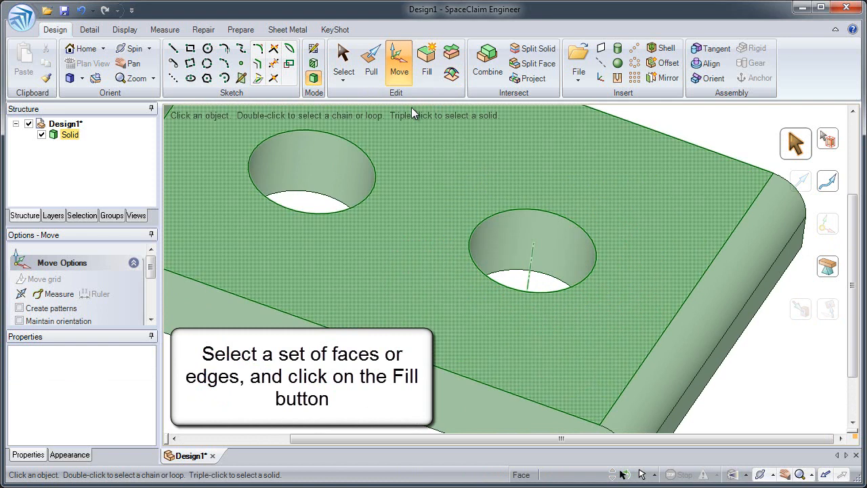
pyautogui.click(344, 68)
pyautogui.click(566, 263)
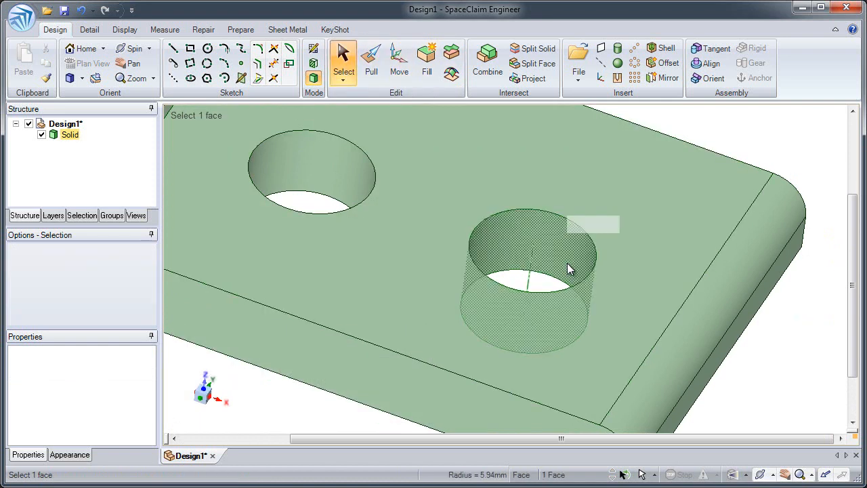
pyautogui.click(427, 61)
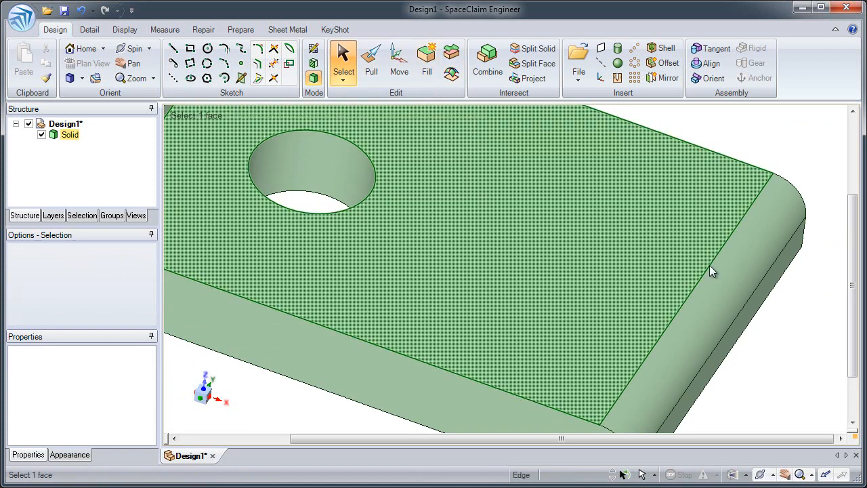
pyautogui.click(720, 277)
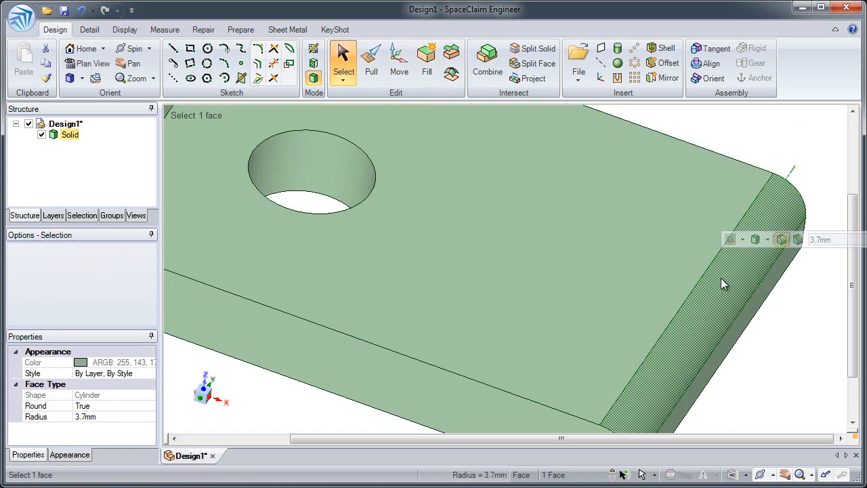
pyautogui.click(427, 60)
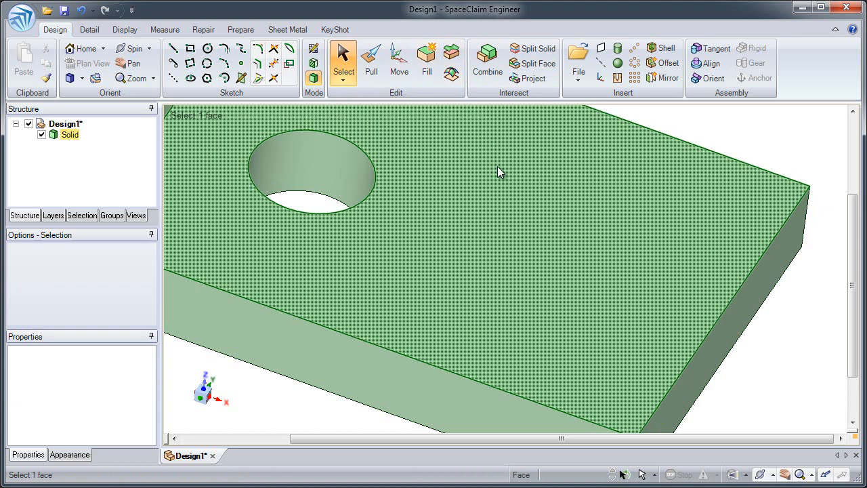
# Add the Split Solid command to the Quick Access Toolbar
pyautogui.moveTo(499, 171); pyautogui.dragTo(518, 168, button='middle')
pyautogui.moveTo(534, 211); pyautogui.dragTo(538, 186, button='middle')
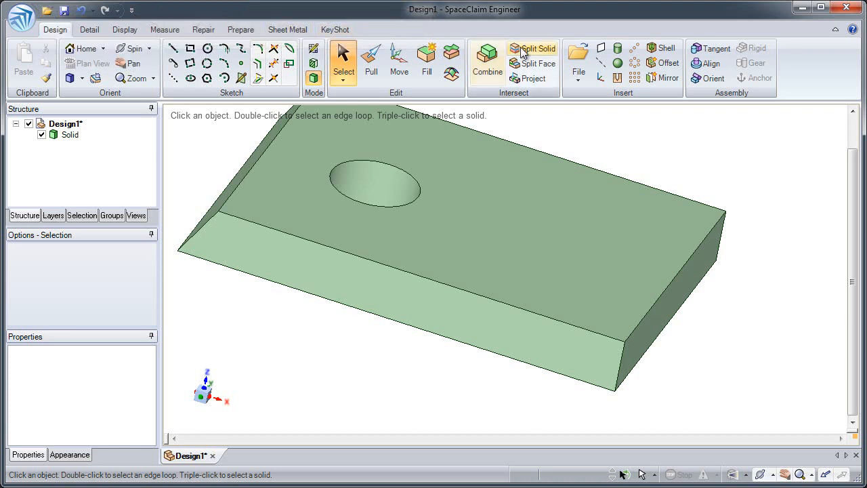
pyautogui.rightClick(542, 52)
pyautogui.click(610, 63)
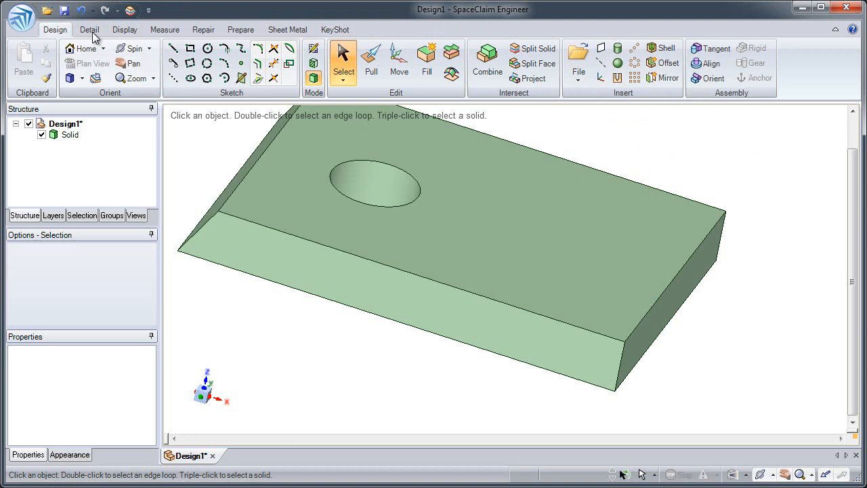
# Open the CATIA V5 file bracket.CATPart and toggle the visibility of Solid1 off and back on
pyautogui.click(47, 11)
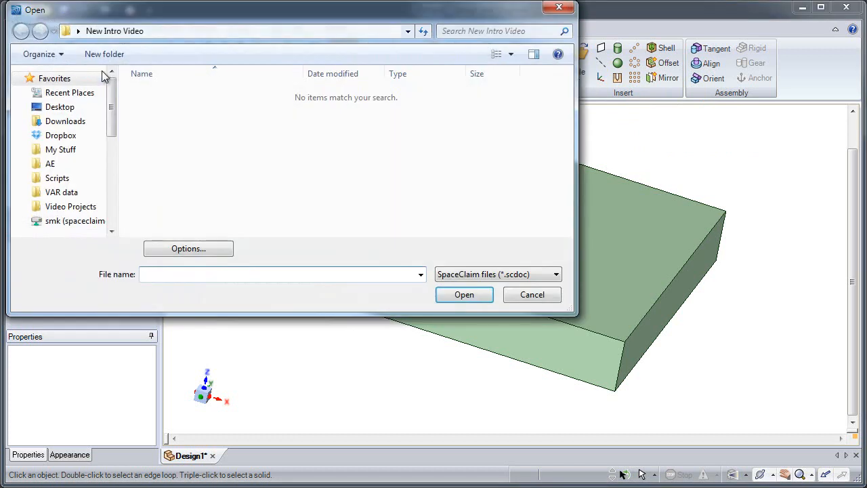
pyautogui.click(463, 273)
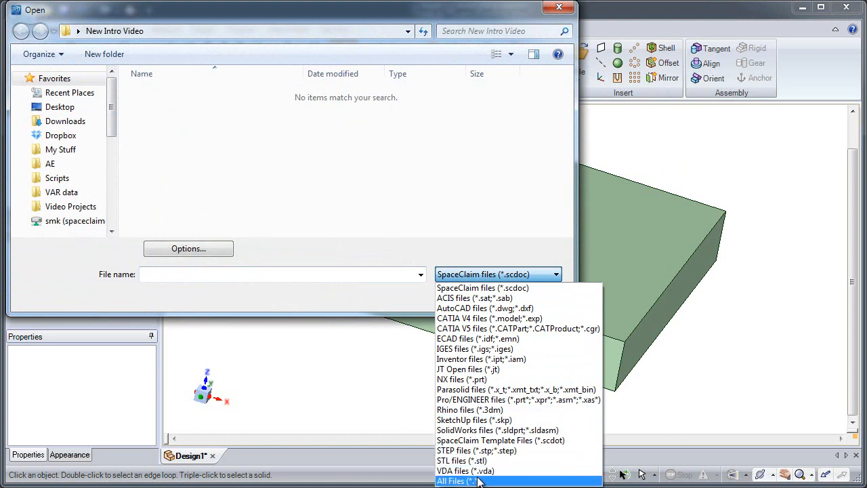
pyautogui.click(484, 329)
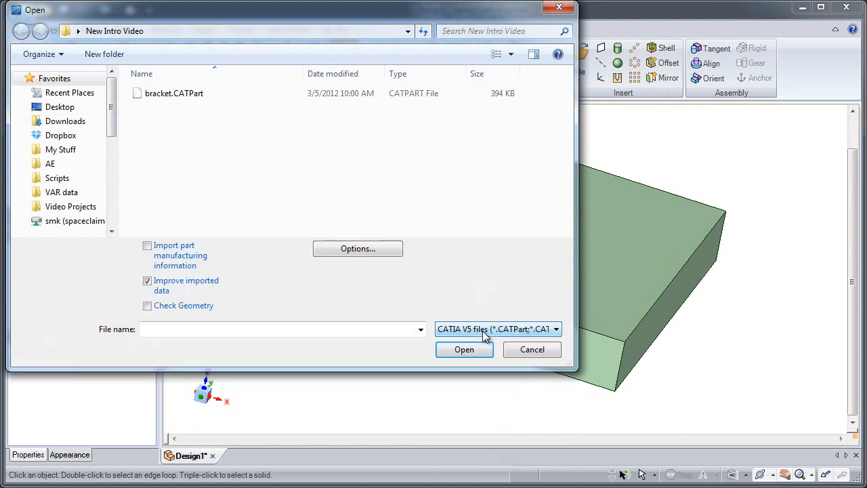
pyautogui.click(195, 96)
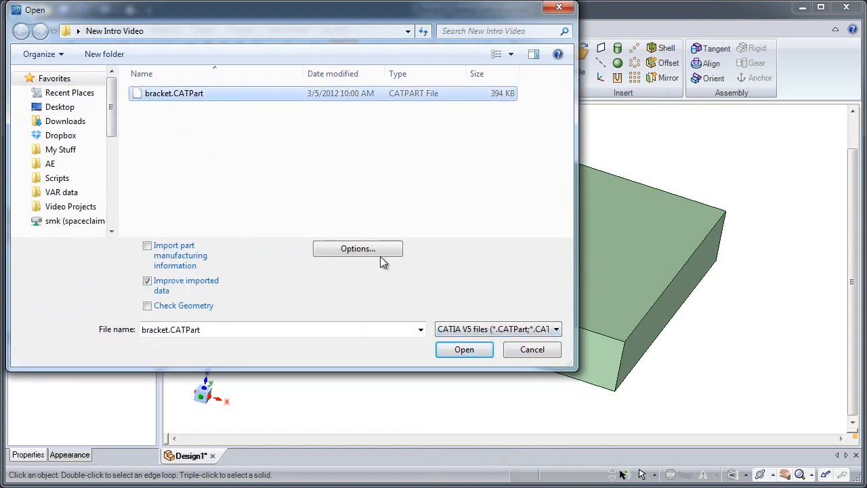
pyautogui.click(463, 349)
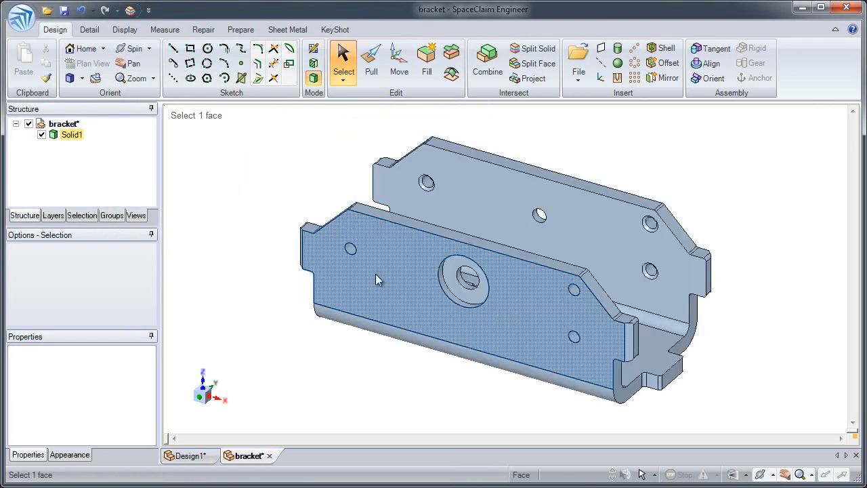
pyautogui.click(42, 134)
pyautogui.click(41, 135)
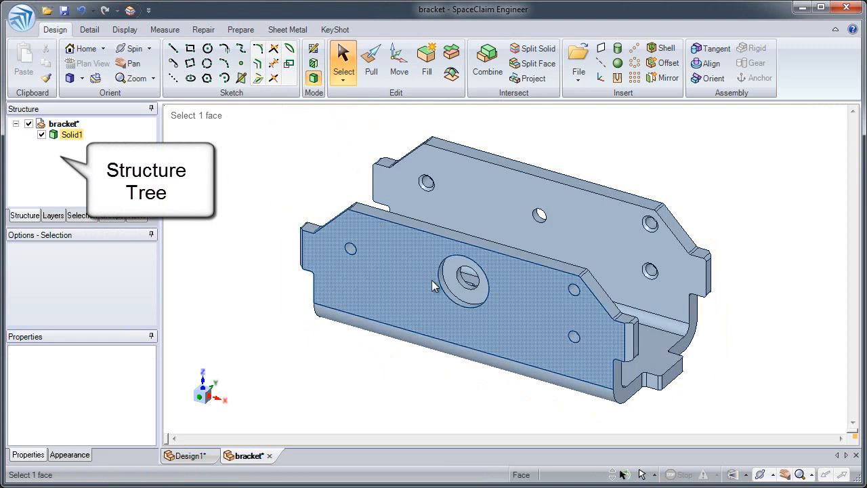
# Raise the top face of the bracket's front side wall slightly with Pull
pyautogui.scroll(2, 465, 303)
pyautogui.scroll(4, 465, 303)
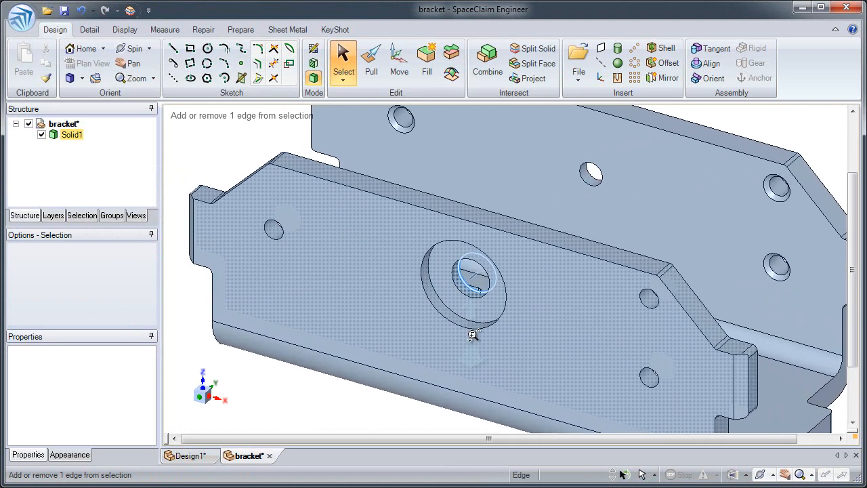
pyautogui.scroll(1, 472, 348)
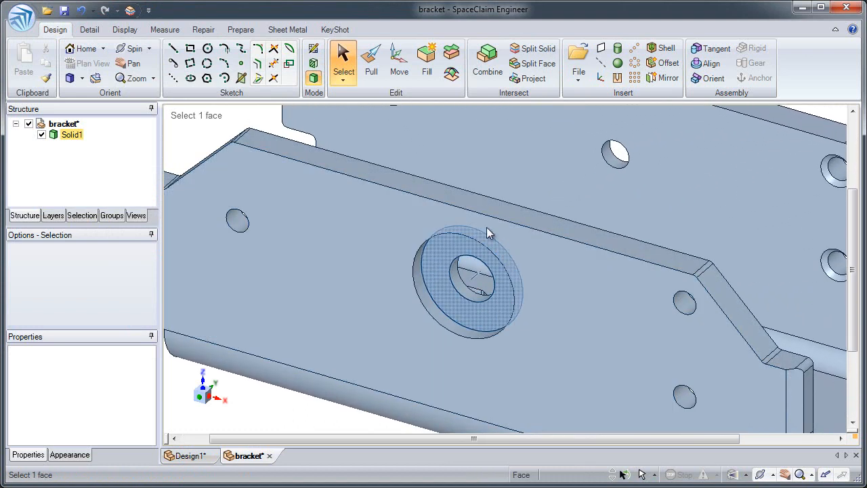
pyautogui.click(372, 60)
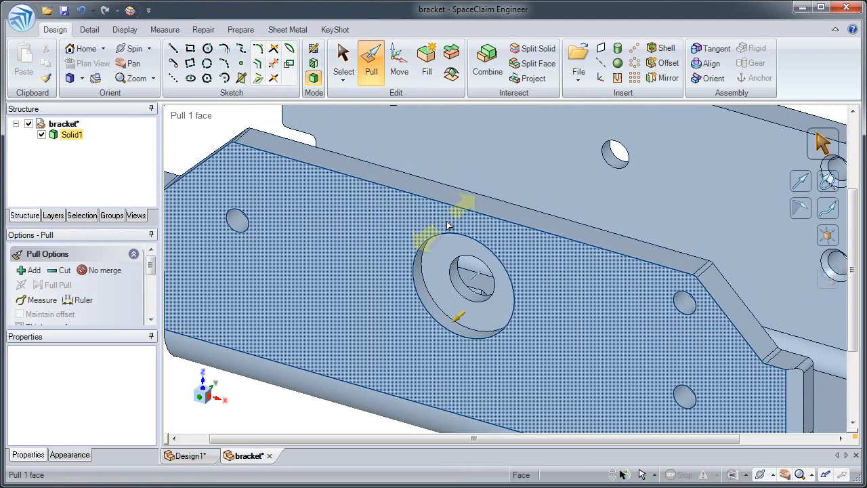
pyautogui.click(459, 204)
pyautogui.moveTo(458, 192)
pyautogui.mouseDown()
pyautogui.moveTo(460, 179)
pyautogui.moveTo(463, 208)
pyautogui.moveTo(463, 195)
pyautogui.mouseUp()
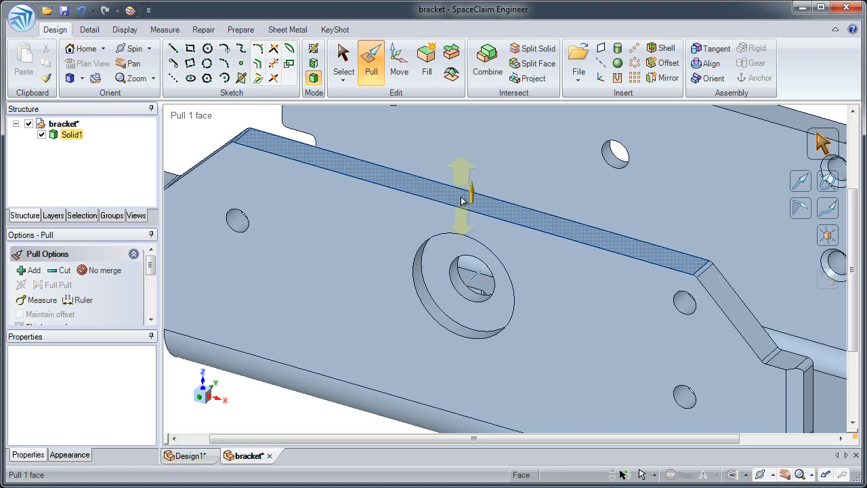
# Enlarge the diameter of the large round recess in the bracket's front wall with Pull
pyautogui.click(433, 308)
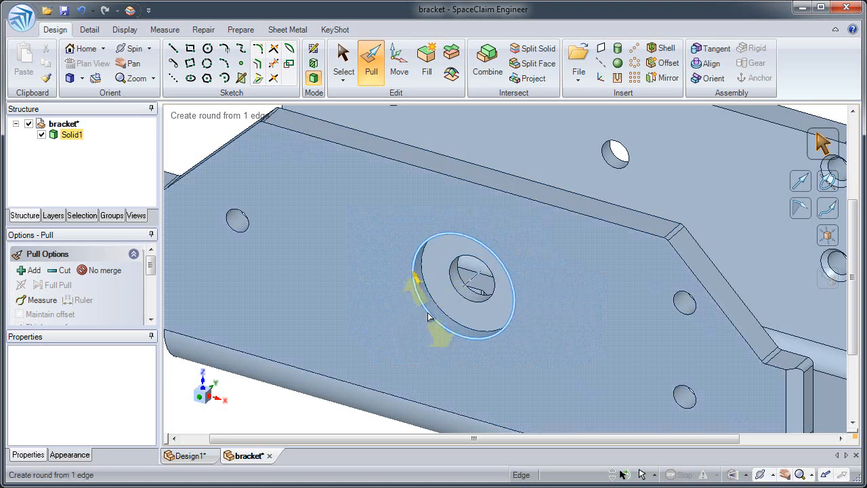
pyautogui.moveTo(434, 312); pyautogui.dragTo(392, 340)
pyautogui.click(388, 344)
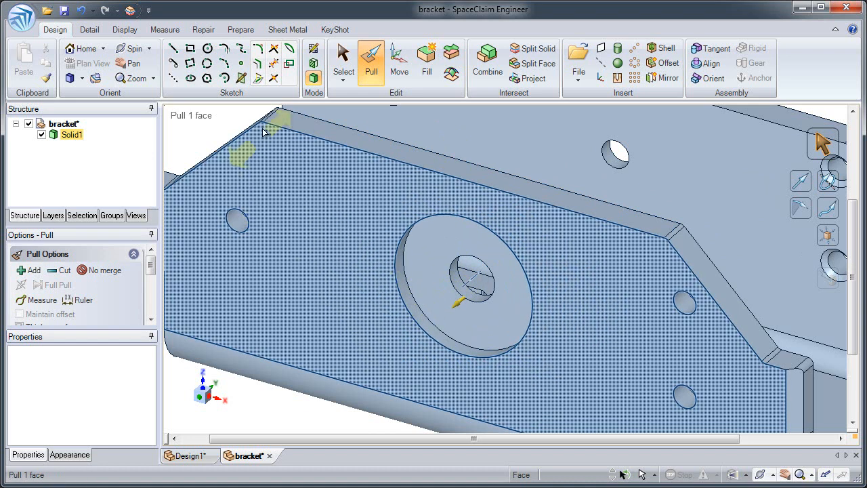
pyautogui.press('Escape')
# Move the small hole near the front wall's sloped end about 0.090 in along the bracket's length toward the large recess
pyautogui.click(399, 63)
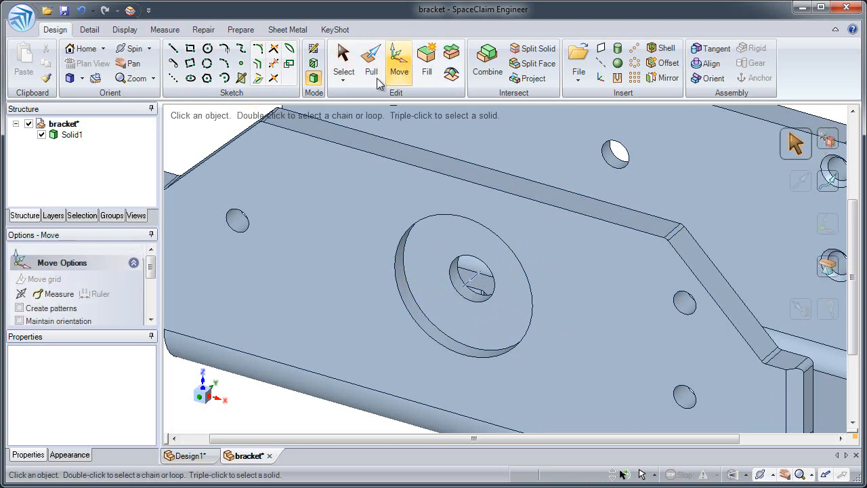
pyautogui.click(238, 218)
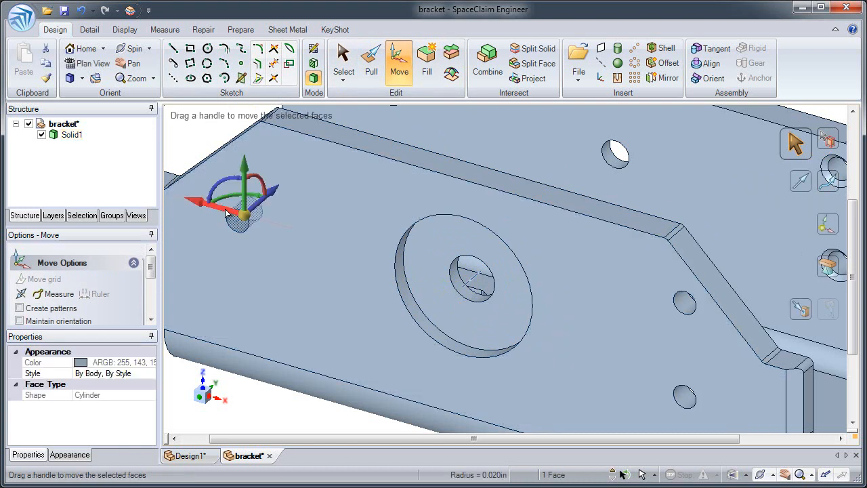
pyautogui.moveTo(223, 211); pyautogui.dragTo(272, 228)
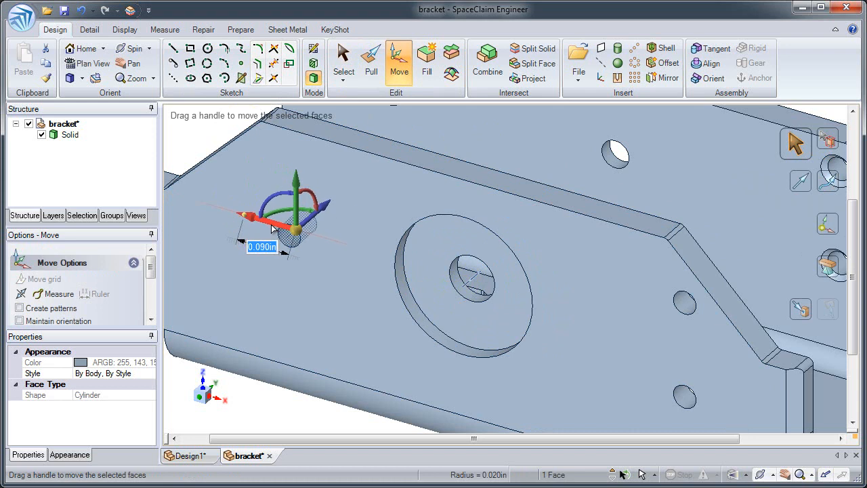
# Undo the hole move, the recess enlargement and the pull of the front wall's top face
pyautogui.click(79, 11)
pyautogui.click(80, 11)
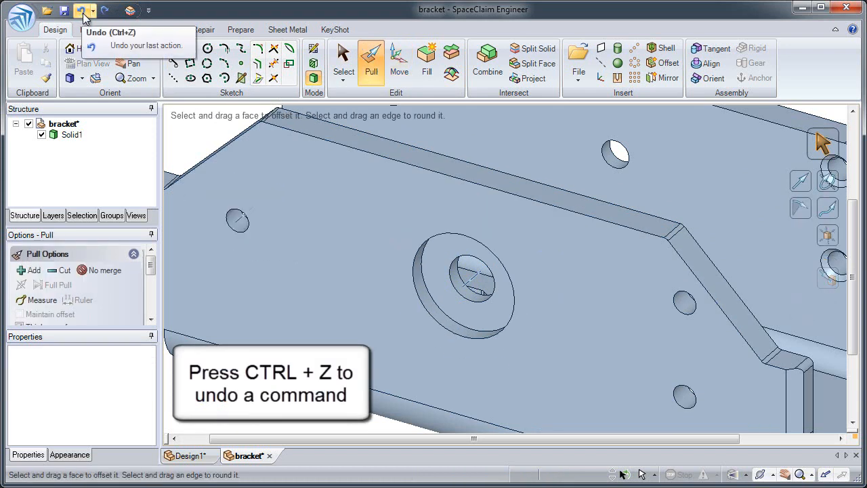
pyautogui.click(81, 11)
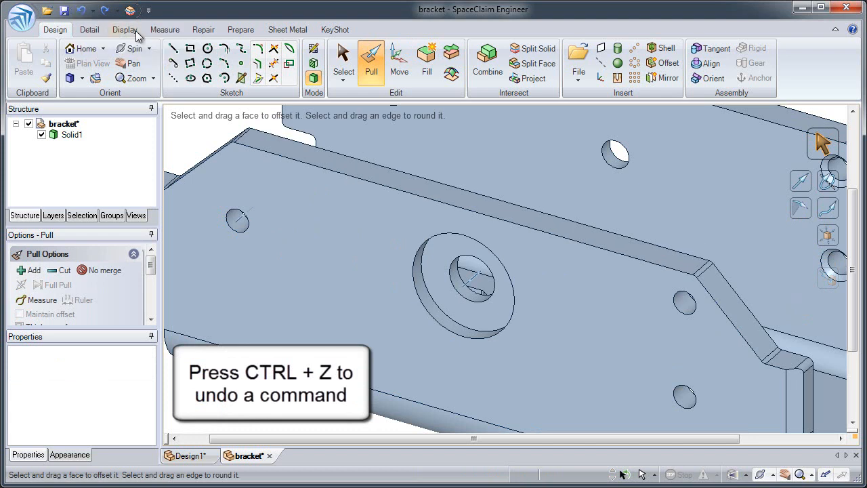